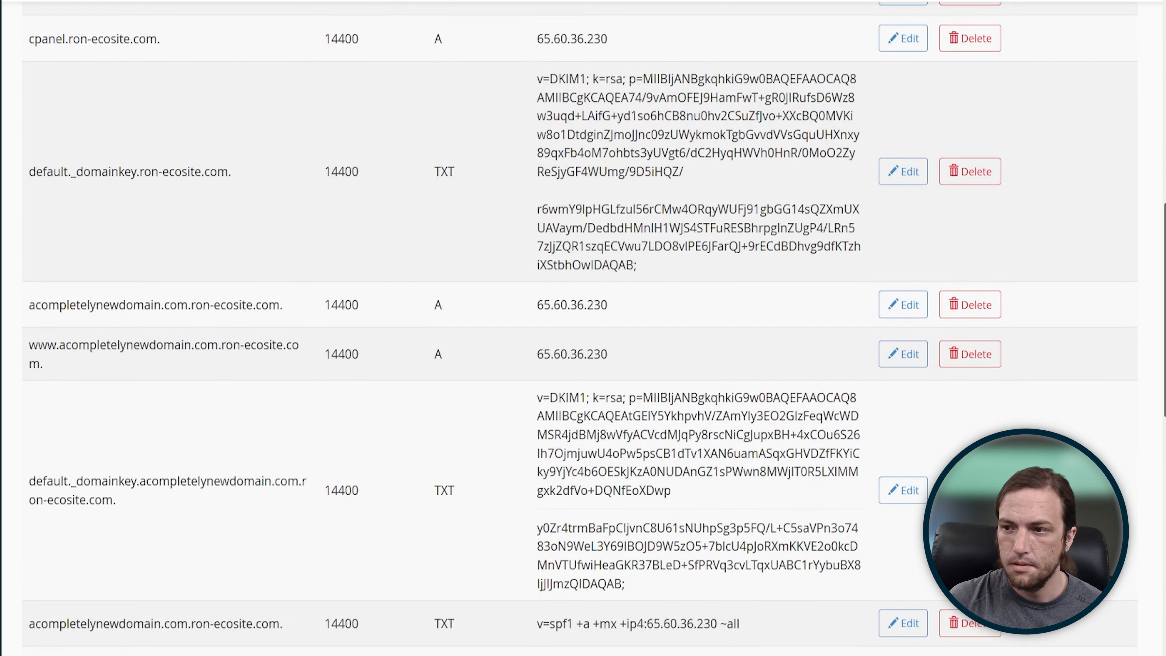
Step: Review the existing DNS zone records of ron-ecosite.com
scroll(579, 329, "down", 3)
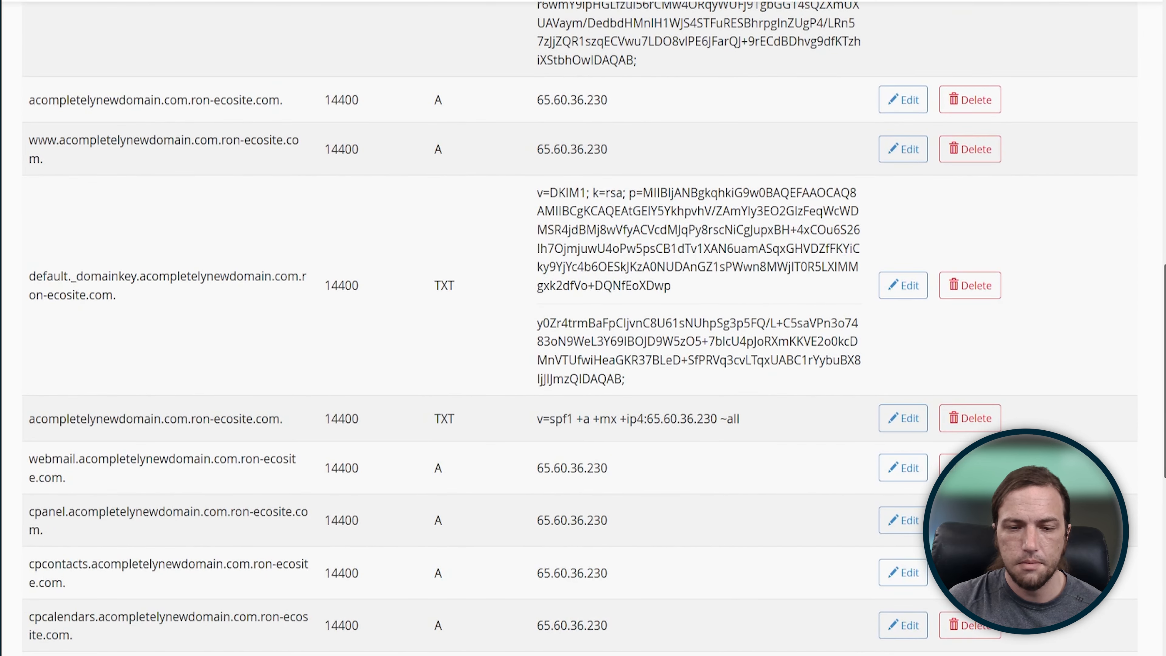
scroll(579, 329, "down", 8)
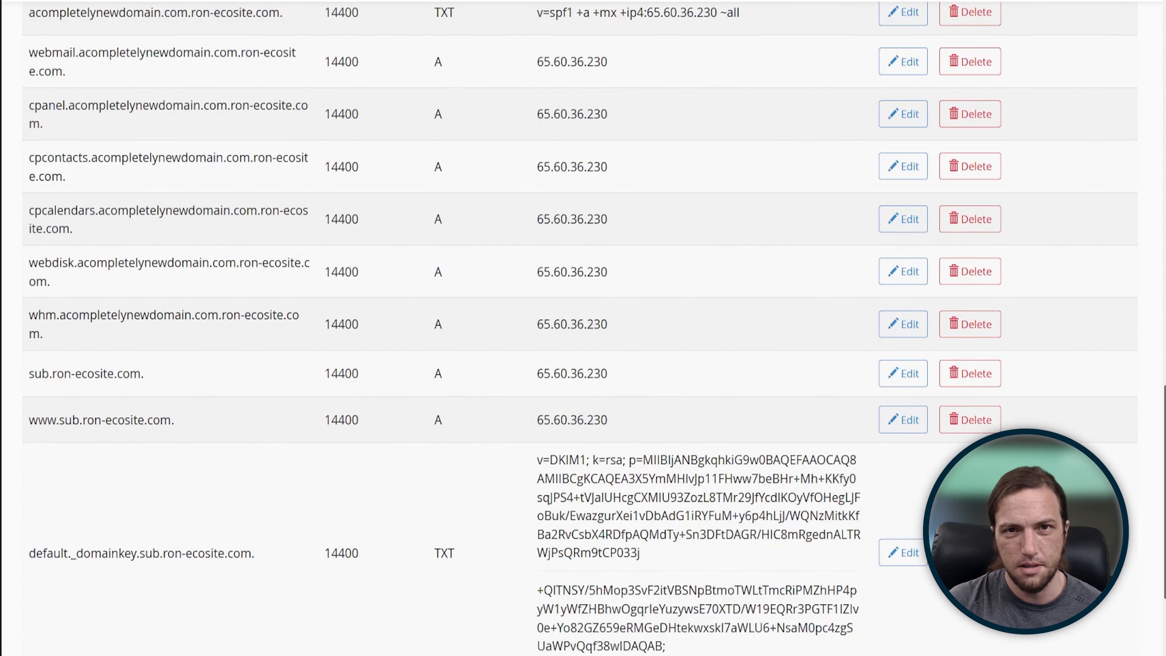
scroll(579, 329, "up", 15)
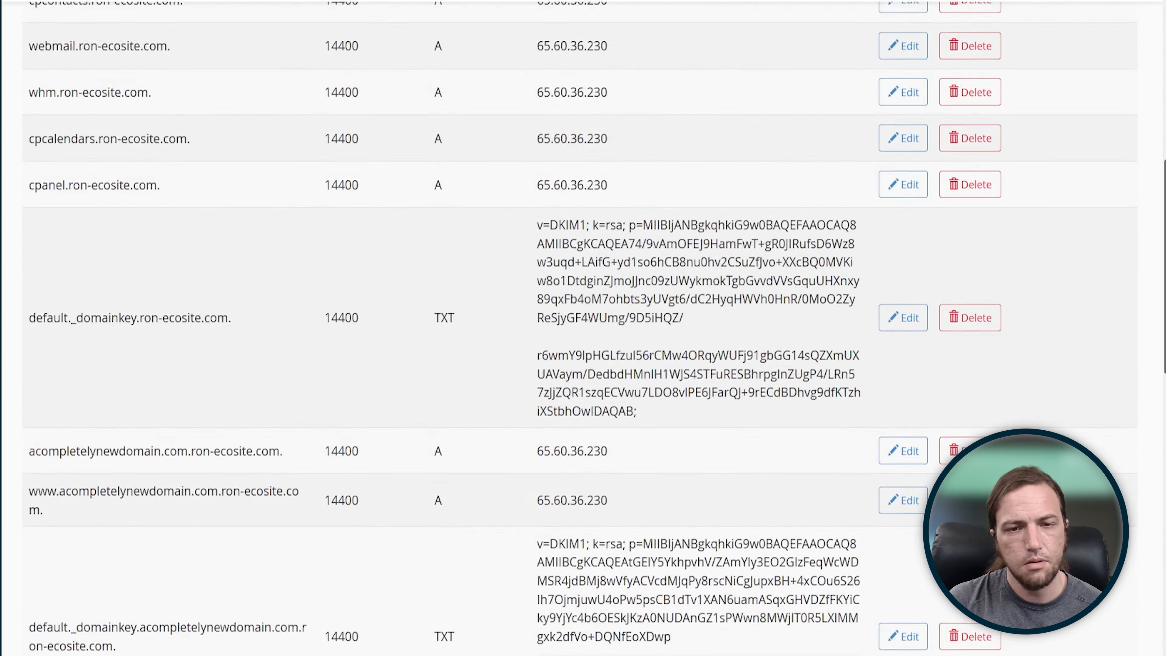
scroll(580, 328, "up", 10)
scroll(580, 328, "down", 1)
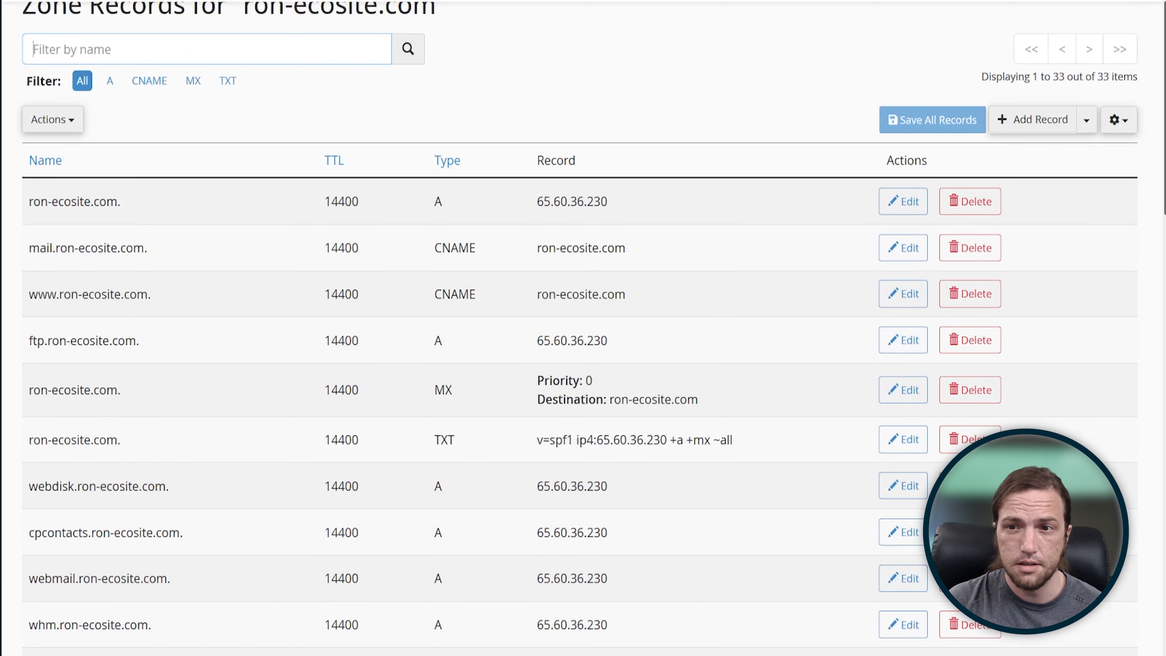
scroll(579, 329, "up", 3)
Step: Open the zone records of acompletelynewdomain.com and look through the full list
left_click(45, 71)
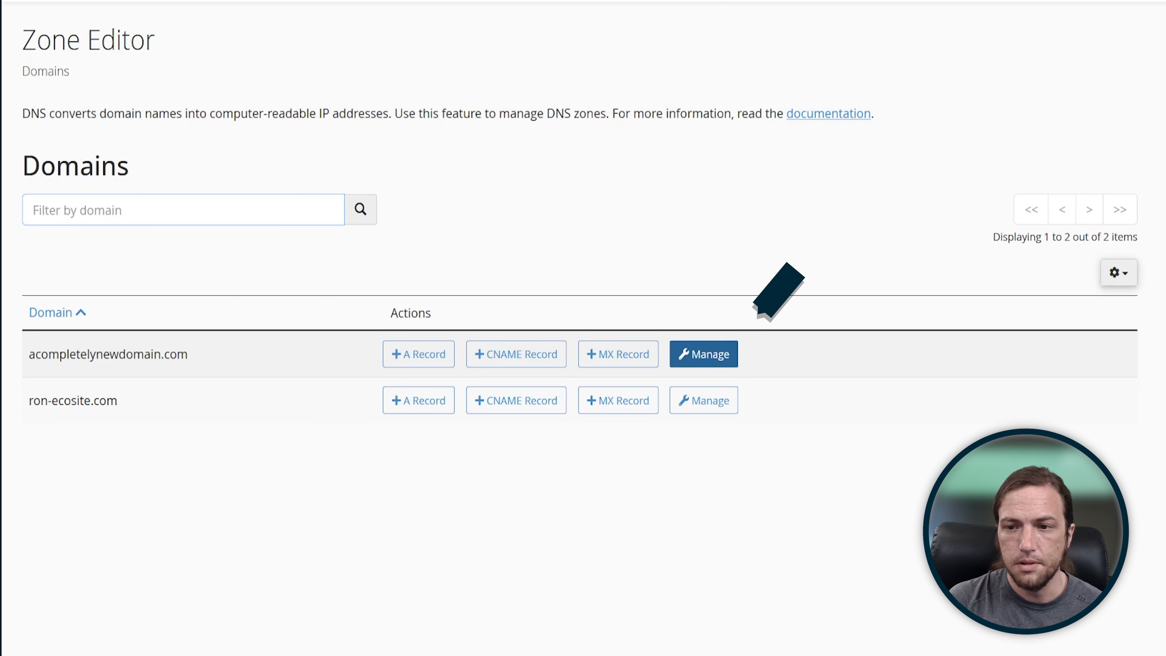
left_click(703, 354)
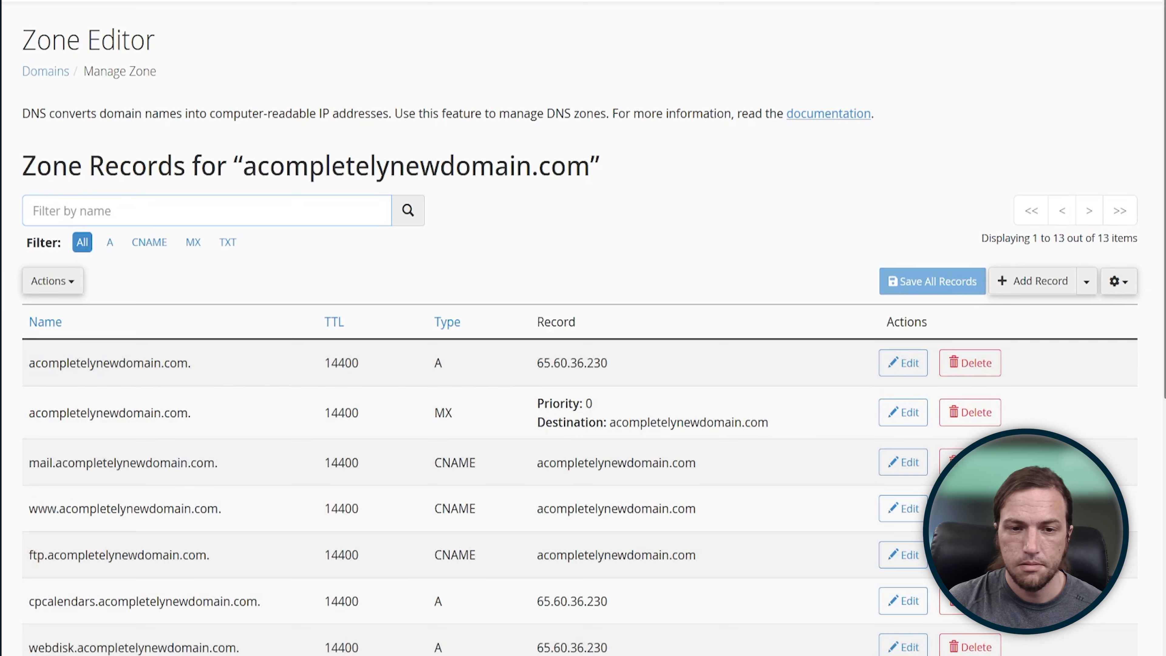
scroll(580, 329, "down", 10)
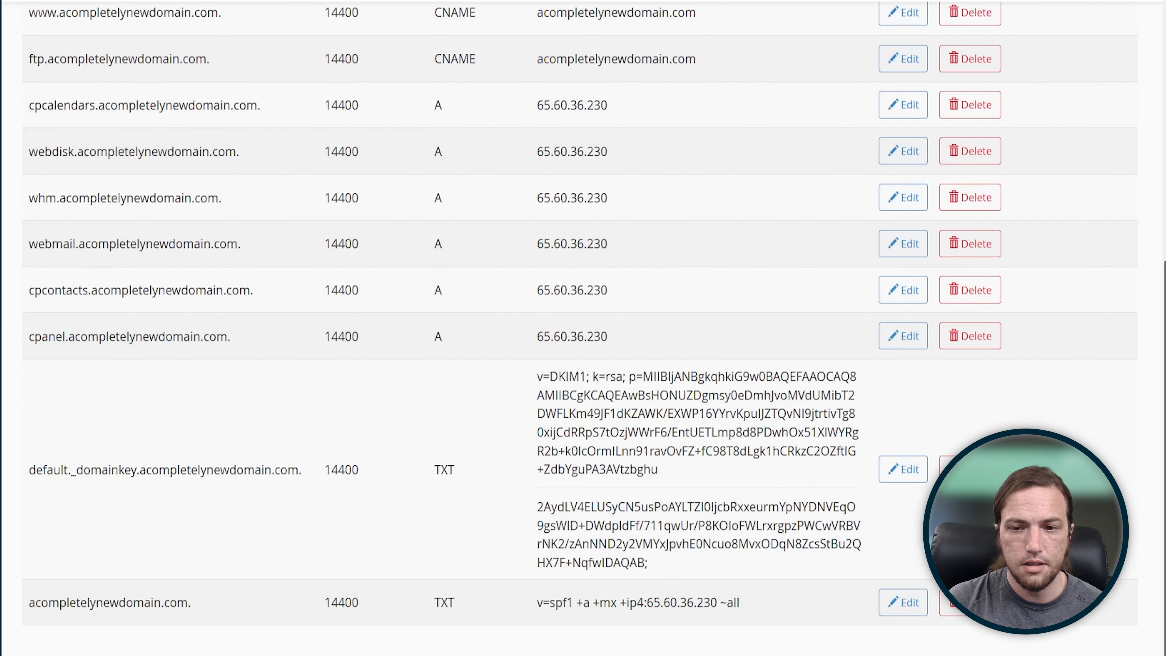
scroll(580, 329, "up", 1)
scroll(579, 329, "up", 10)
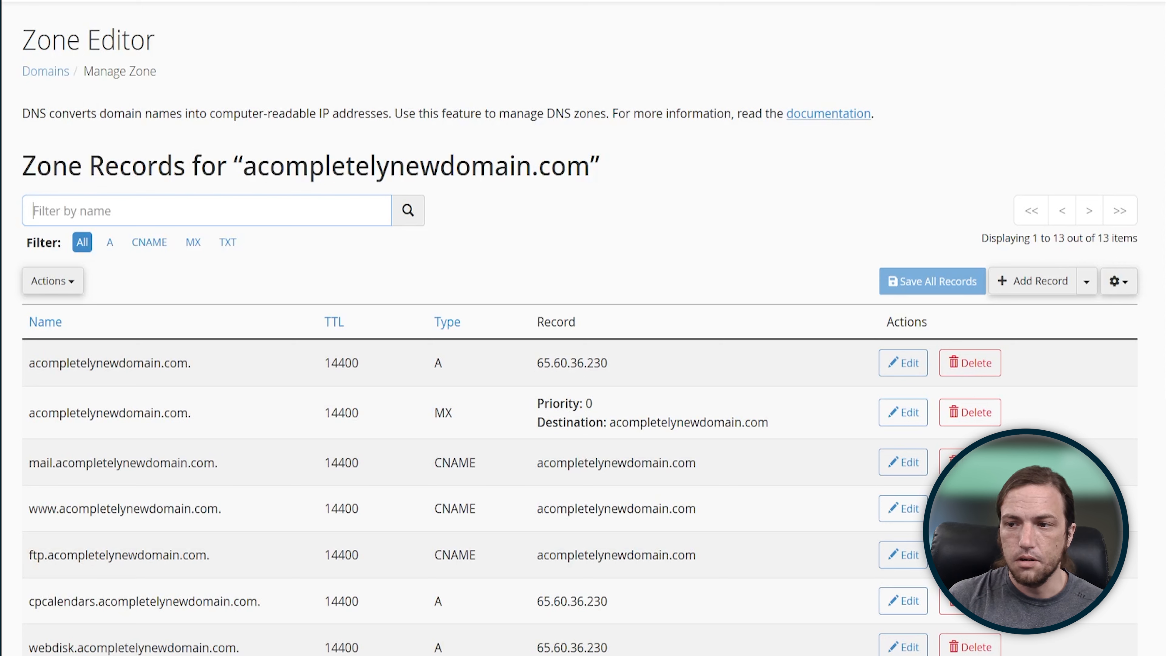
Step: Add an A record named server.acompletelynewdomain.com. pointing to 1.2.3.4 and save it
left_click(1033, 281)
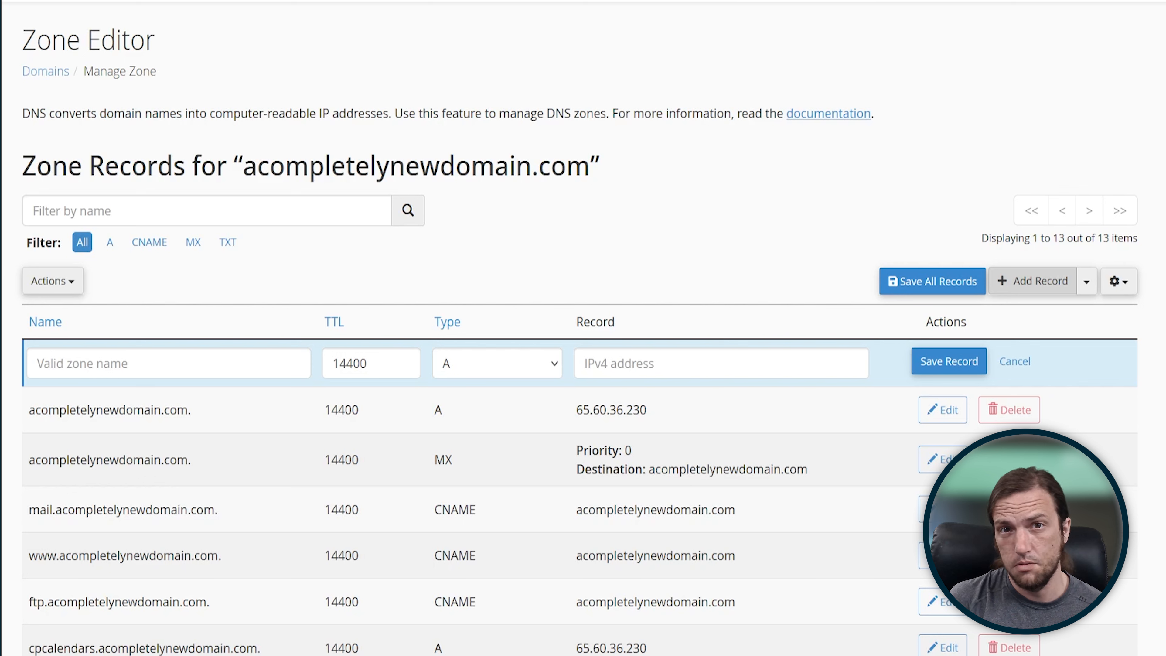
type("server")
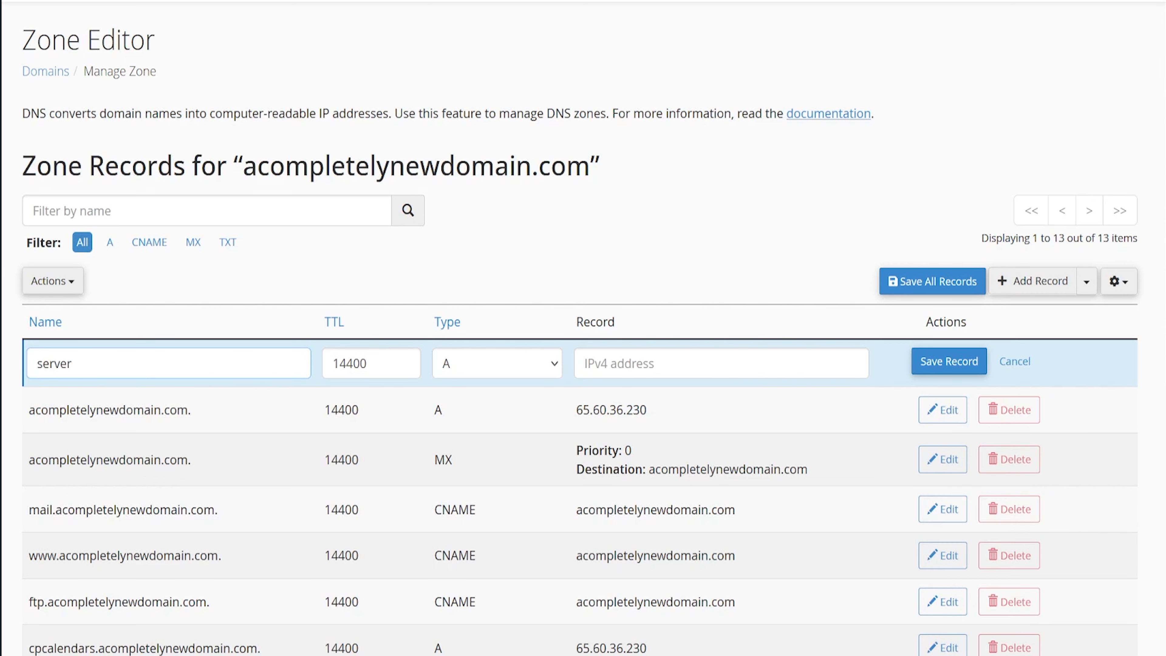
key("Tab")
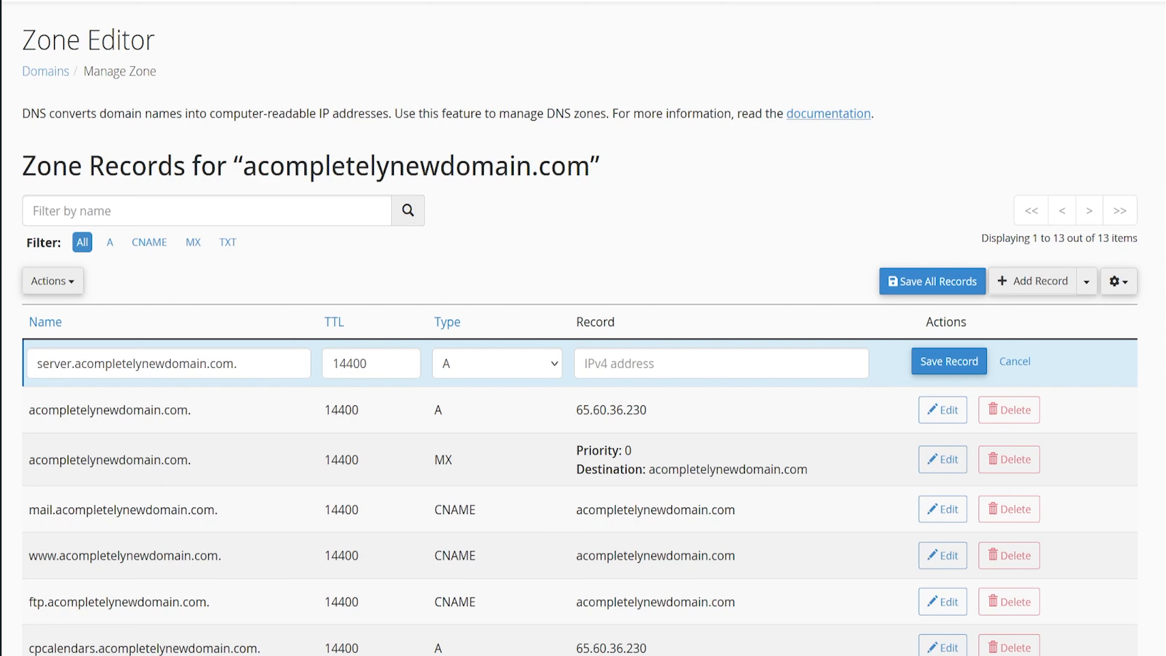
left_click(585, 363)
type("1.2.3.4")
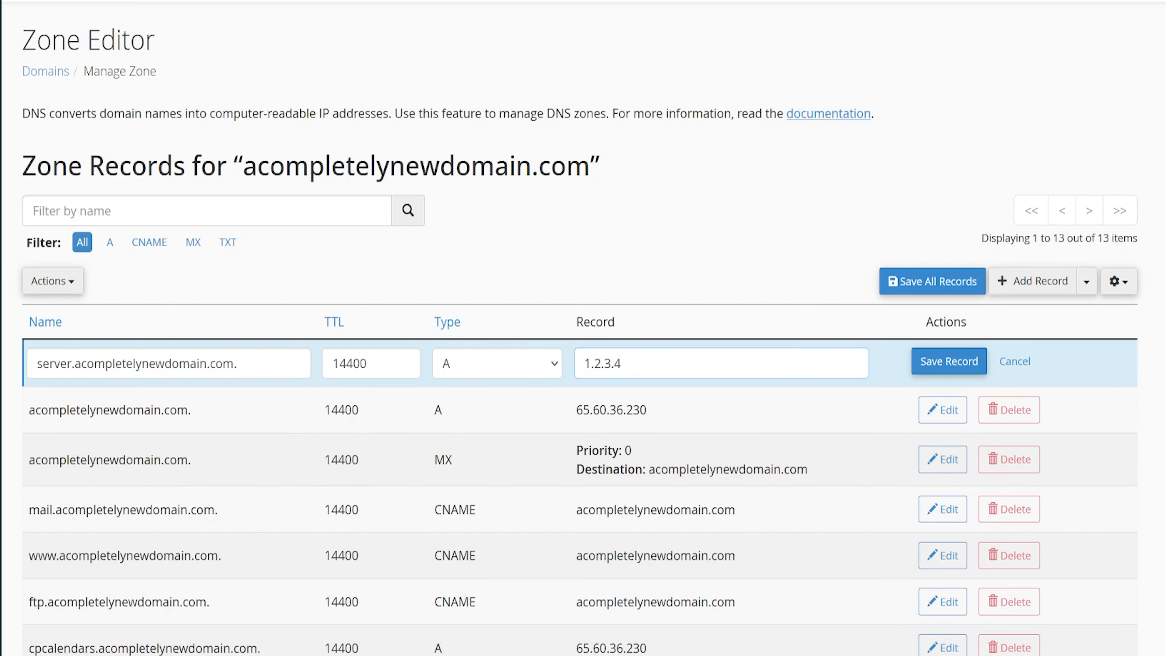
left_click(950, 362)
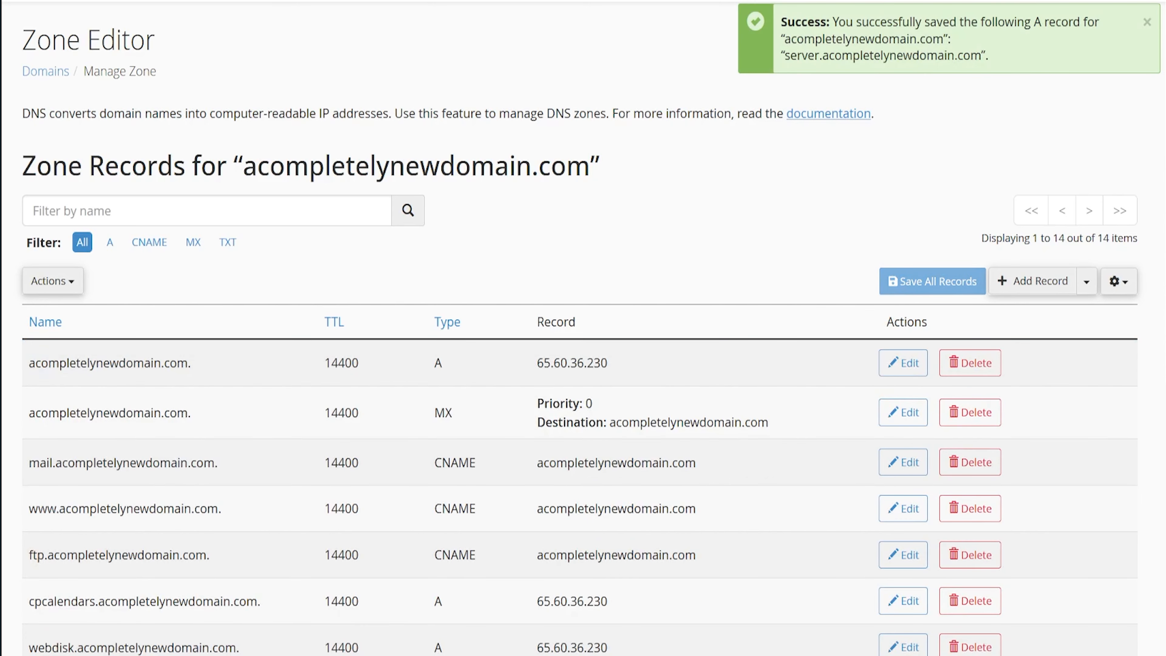
Step: Check the name and IP address of the new server record in the zone list
scroll(583, 328, "down", 10)
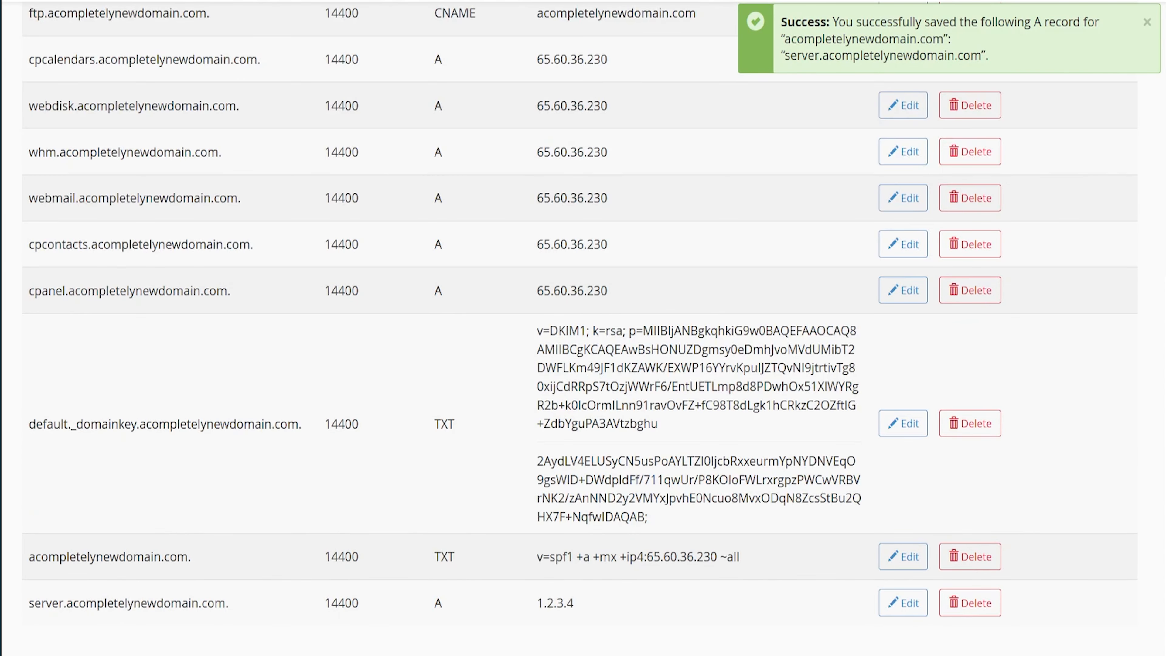
left_click_drag(29, 603, 226, 603)
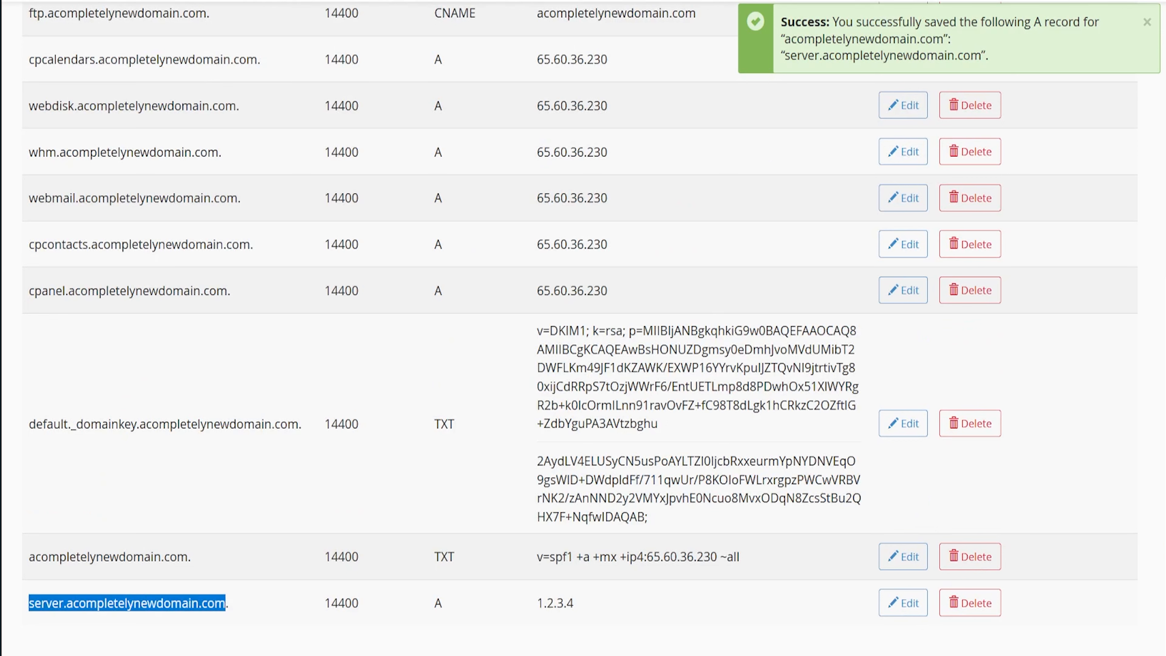
left_click_drag(536, 603, 574, 604)
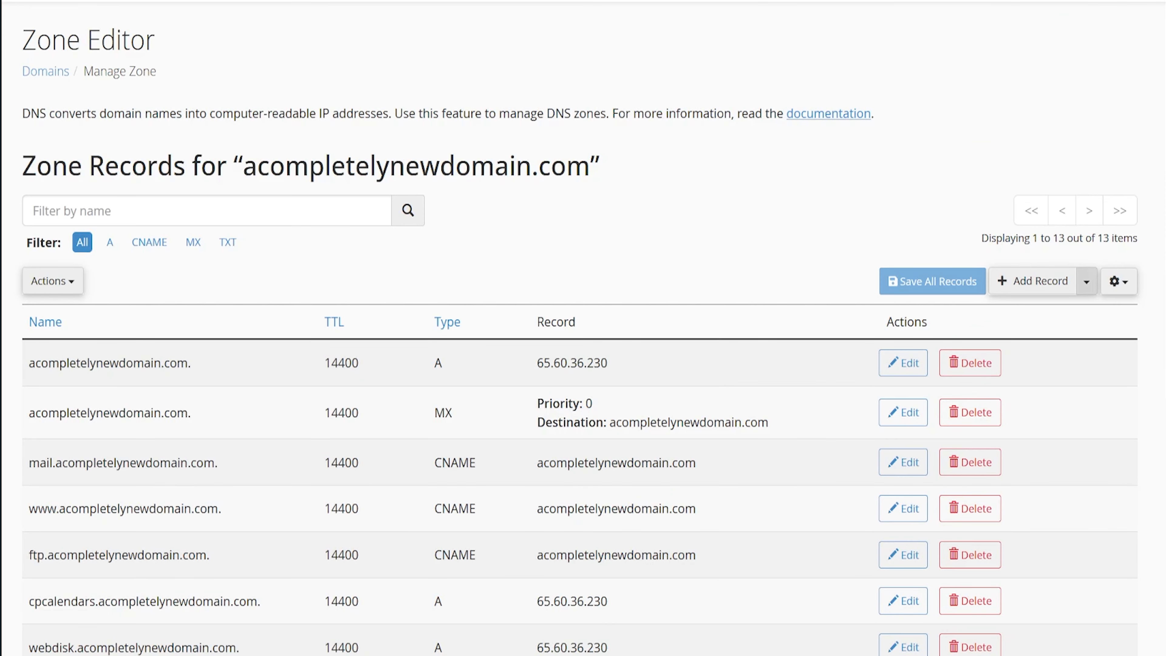
left_click(1087, 280)
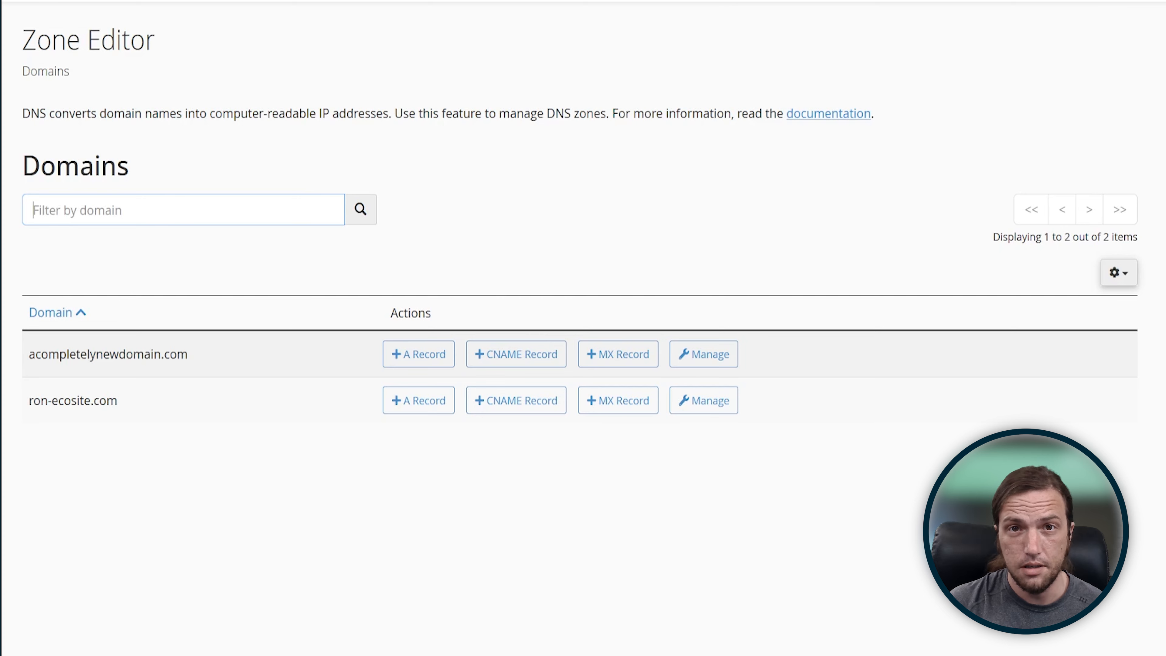
Step: Add an MX record for ron-ecosite.com with priority 0 and destination your-remote-mail.ron-ecosite.com
left_click(618, 400)
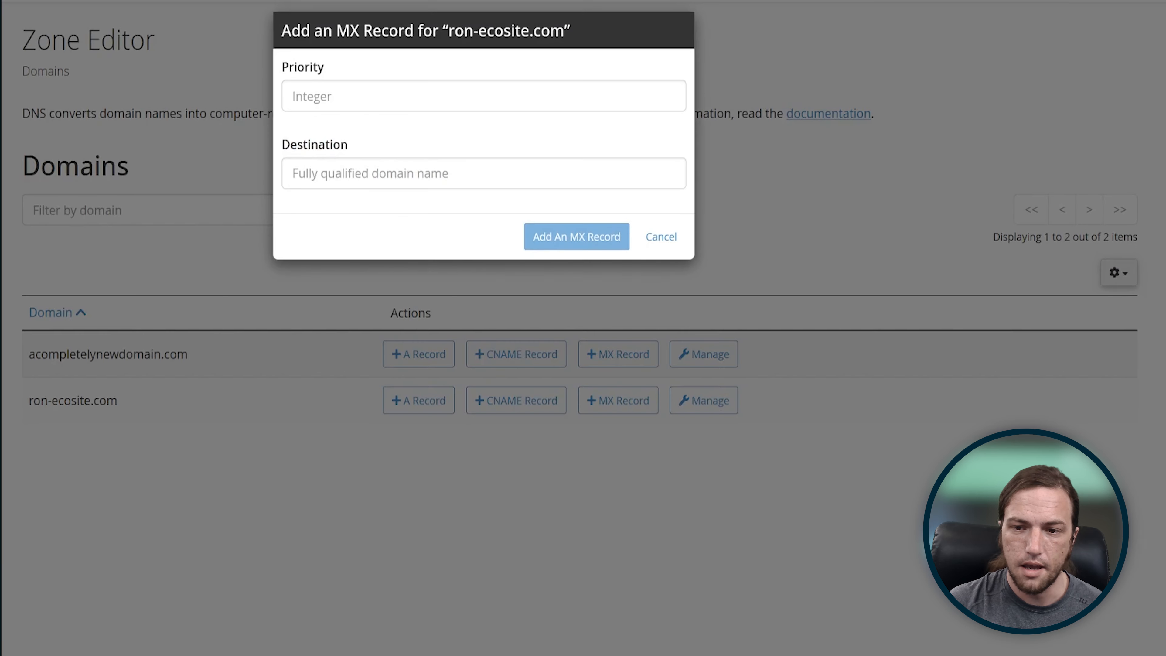
type("0")
key("Tab")
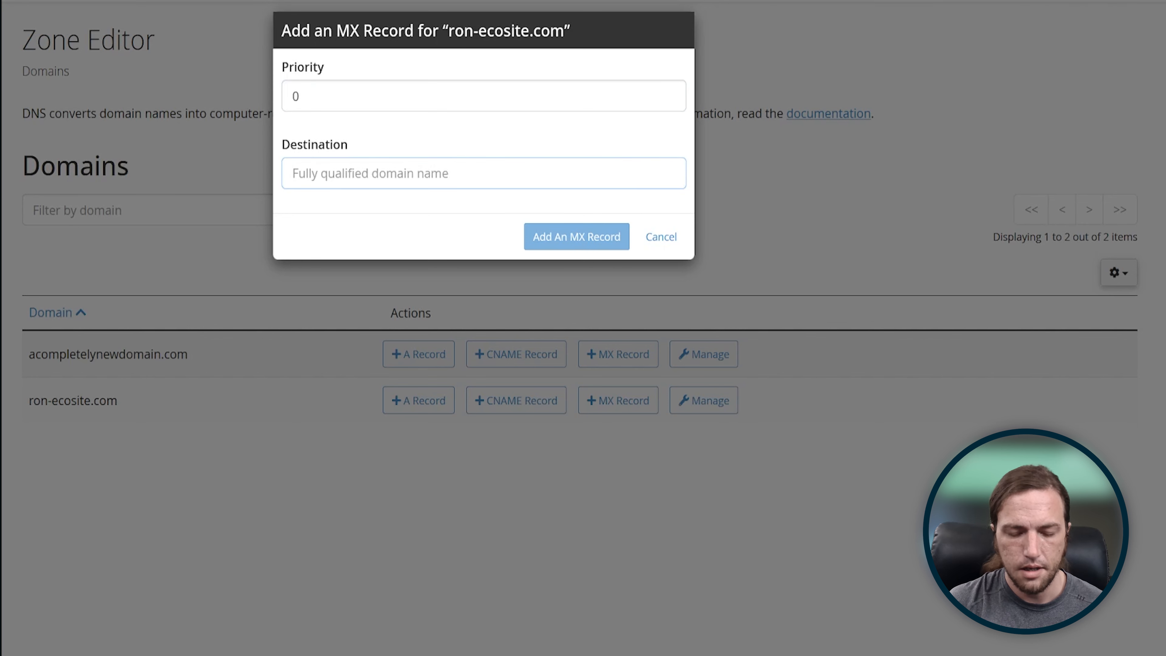
type("your-remote-mail.")
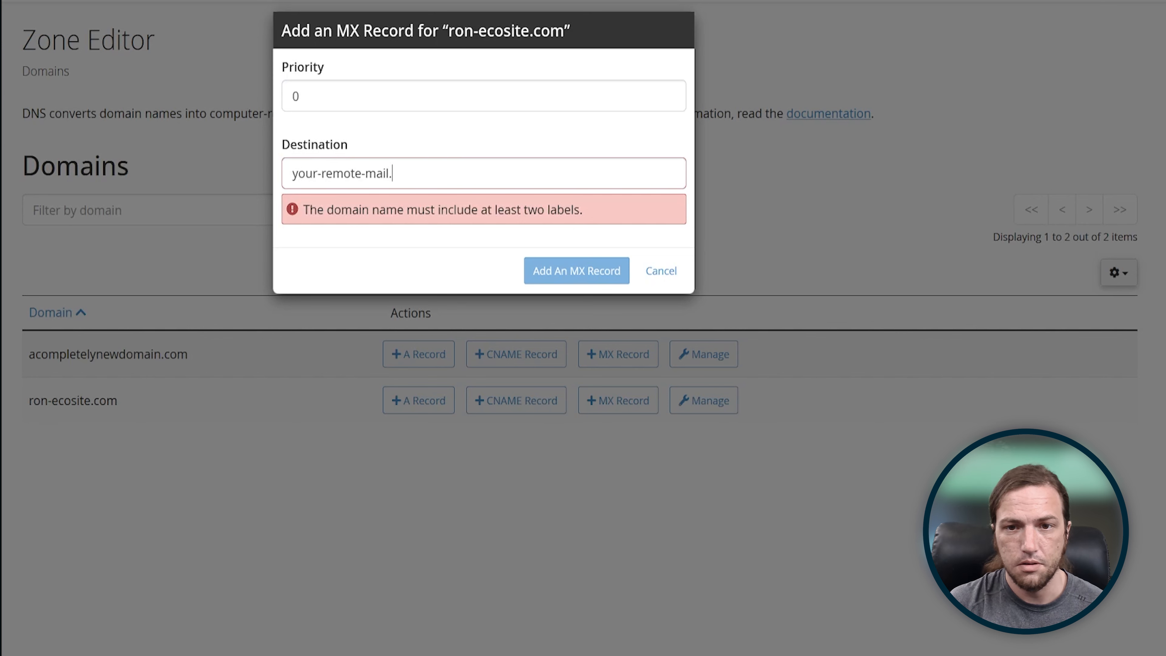
type("ron-")
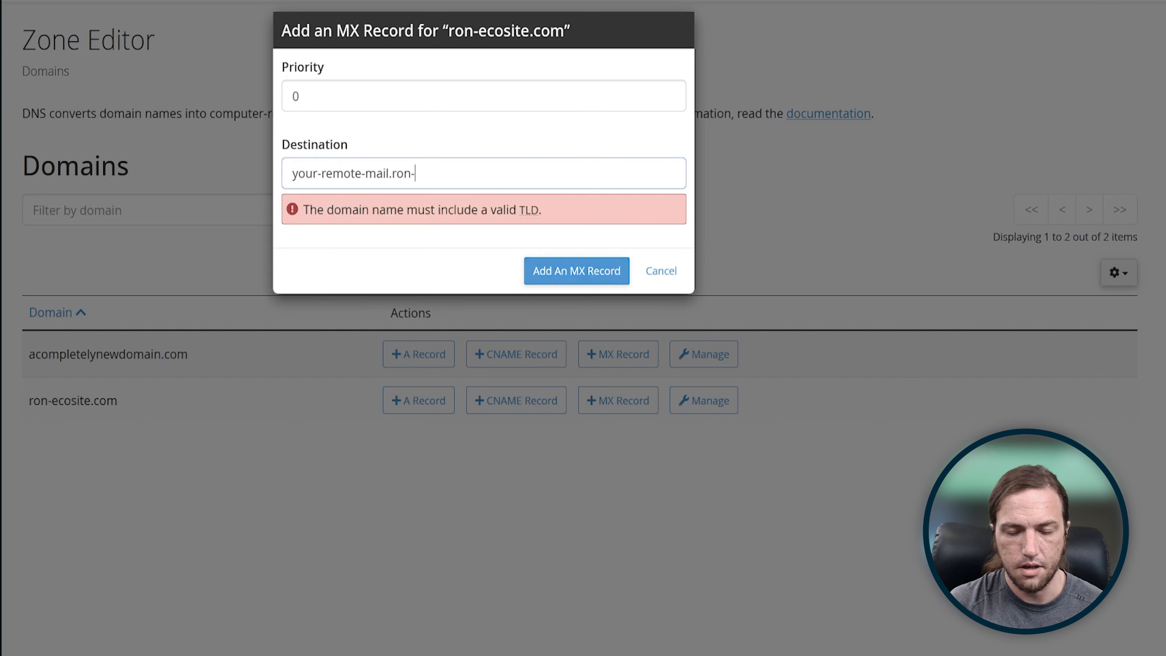
type("ecosite.com")
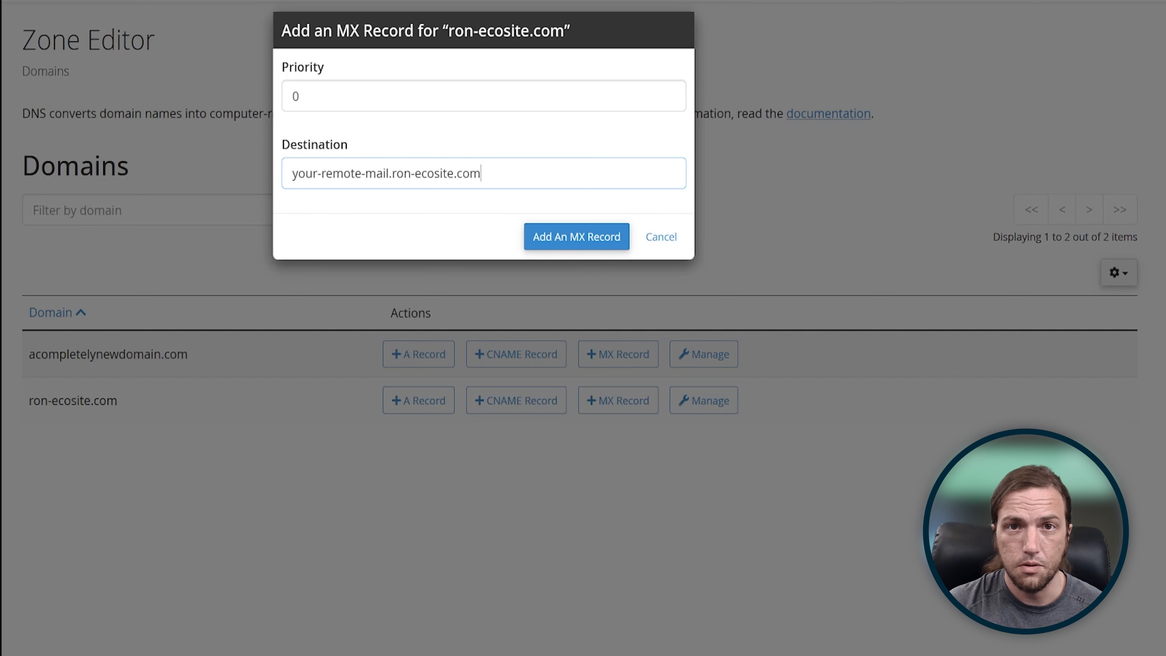
key("Tab")
key("Return")
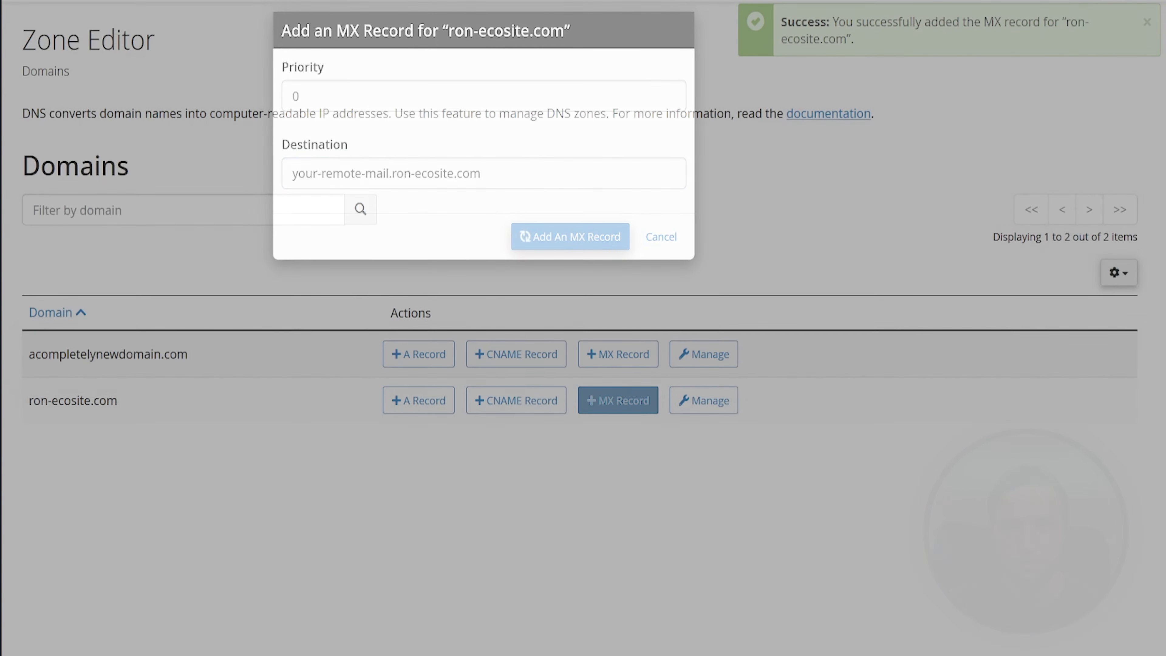
Step: Open the zone records of ron-ecosite.com and filter them to MX records only
key("Tab")
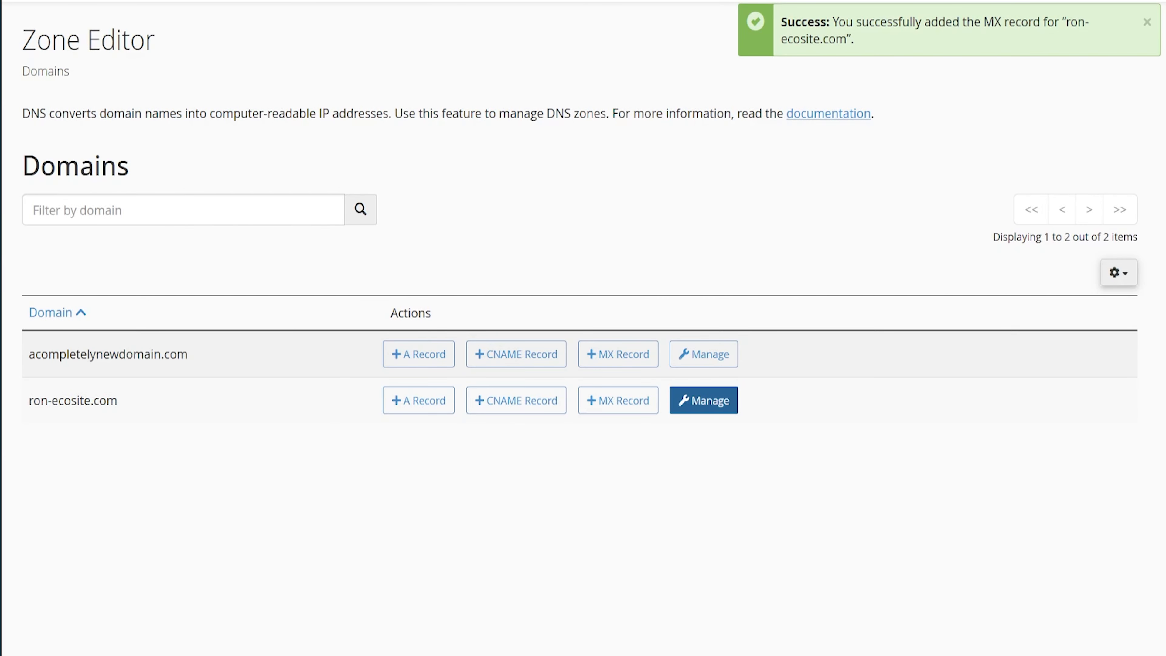
key("Return")
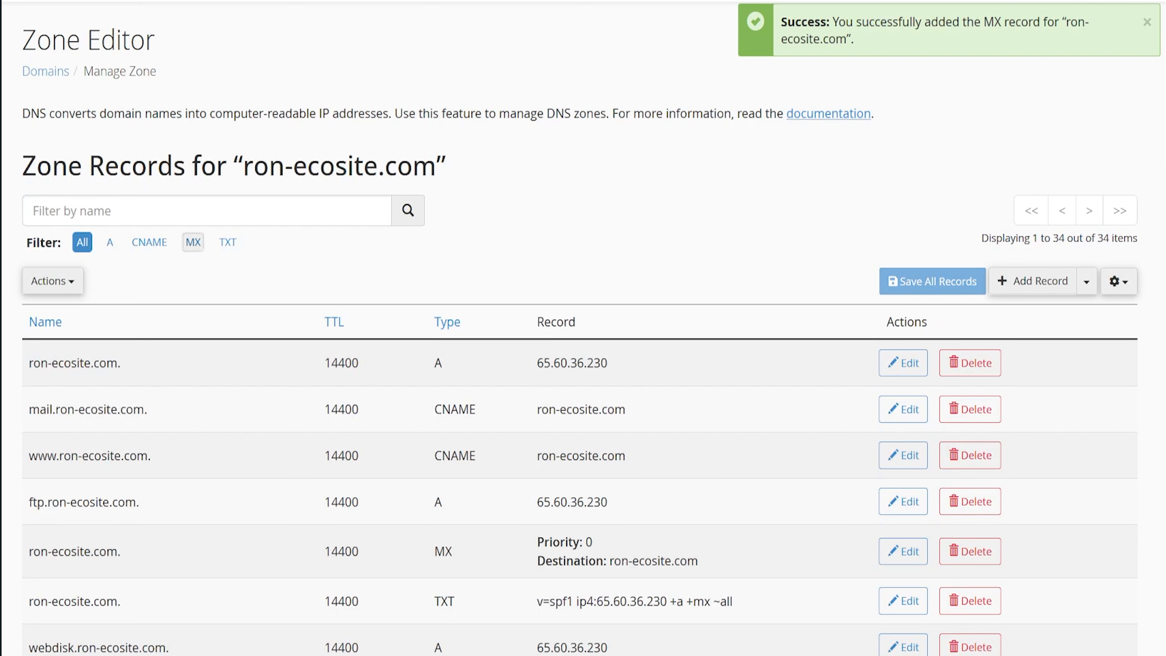
key("Return")
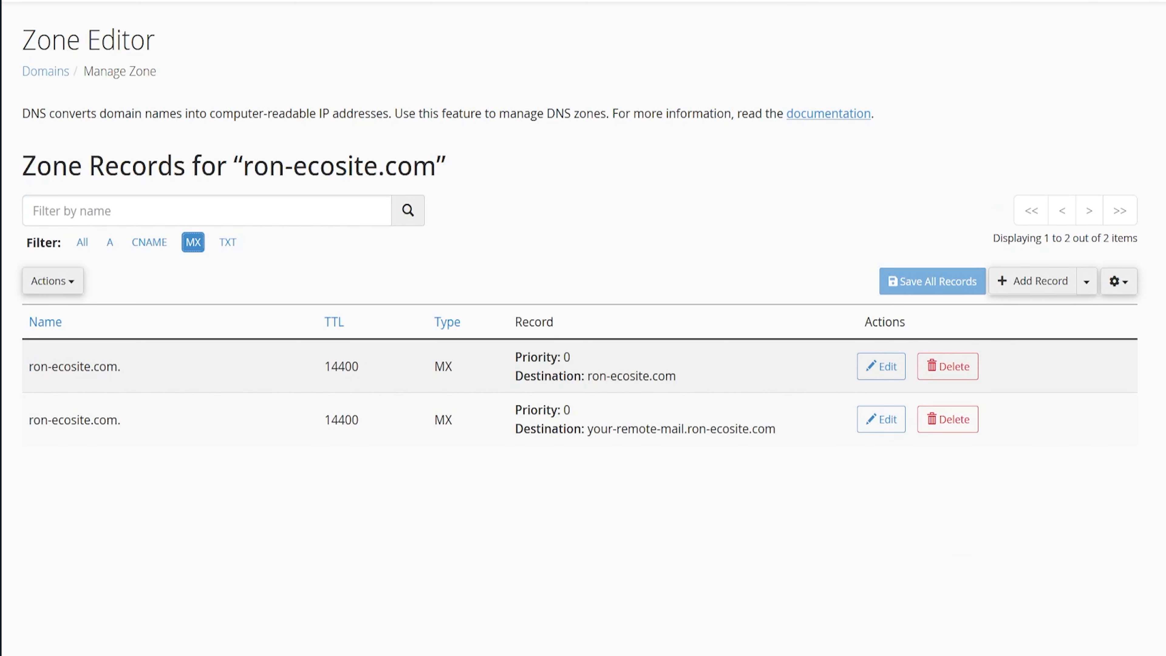
Step: Compare the two MX destinations and request deletion of the record whose destination is ron-ecosite.com
left_click_drag(617, 428, 716, 428)
left_click_drag(587, 375, 676, 376)
left_click(948, 366)
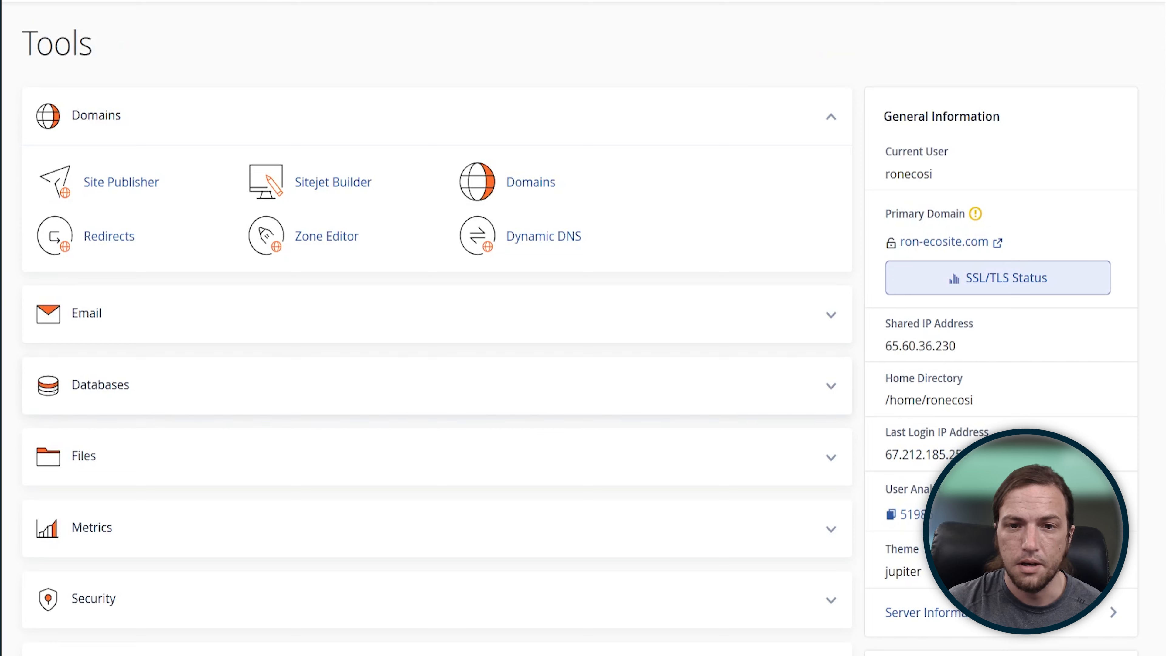
Step: Set the email routing of ron-ecosite.com to Remote Mail Exchanger and apply the change
left_click(86, 314)
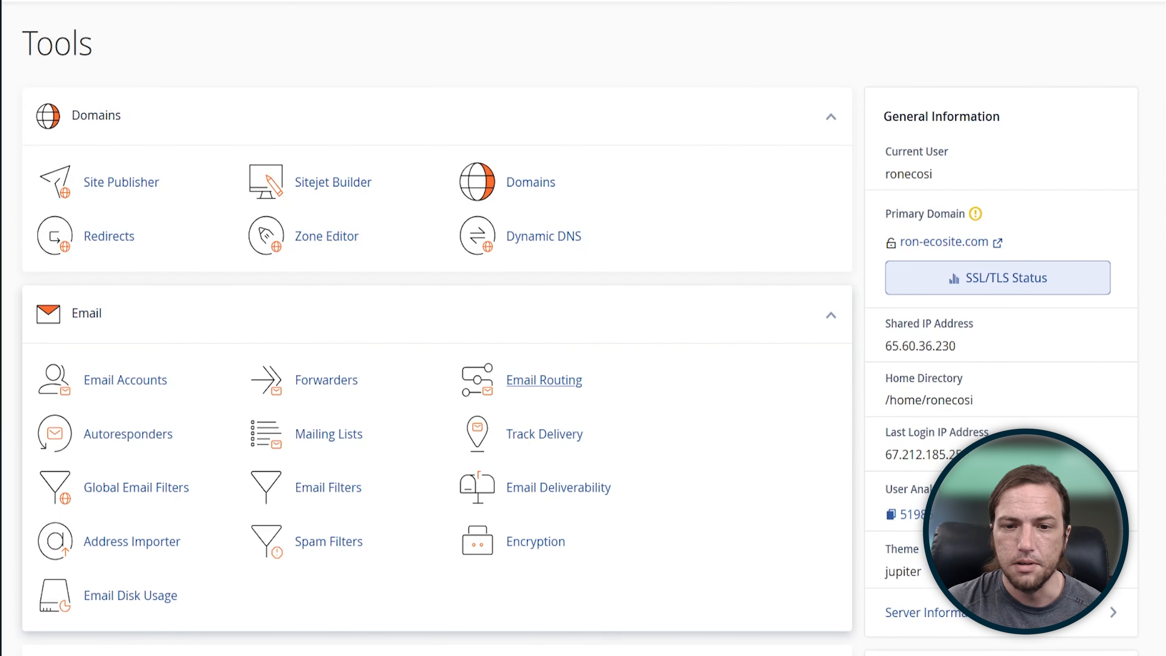
left_click(544, 380)
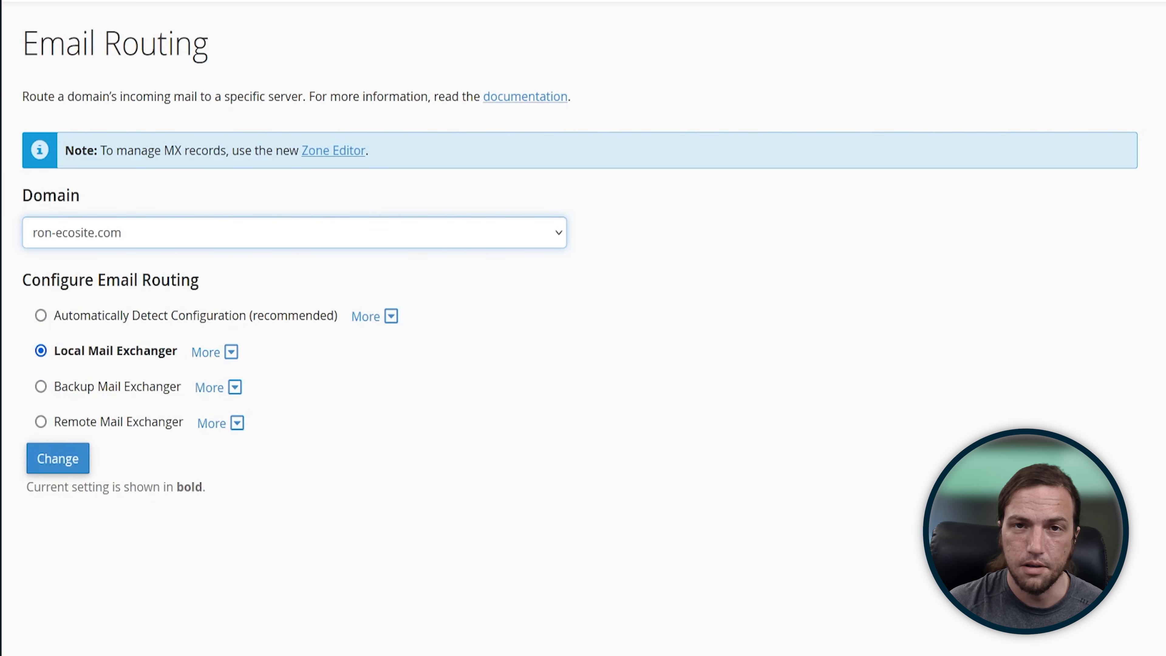
left_click(41, 422)
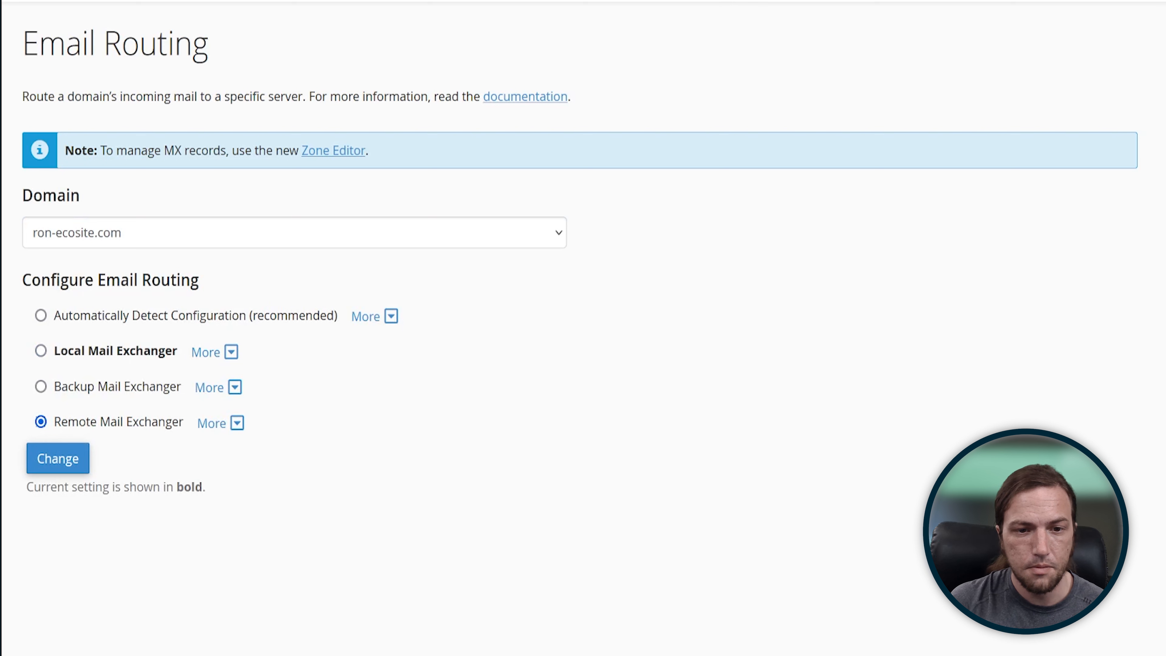
left_click(57, 459)
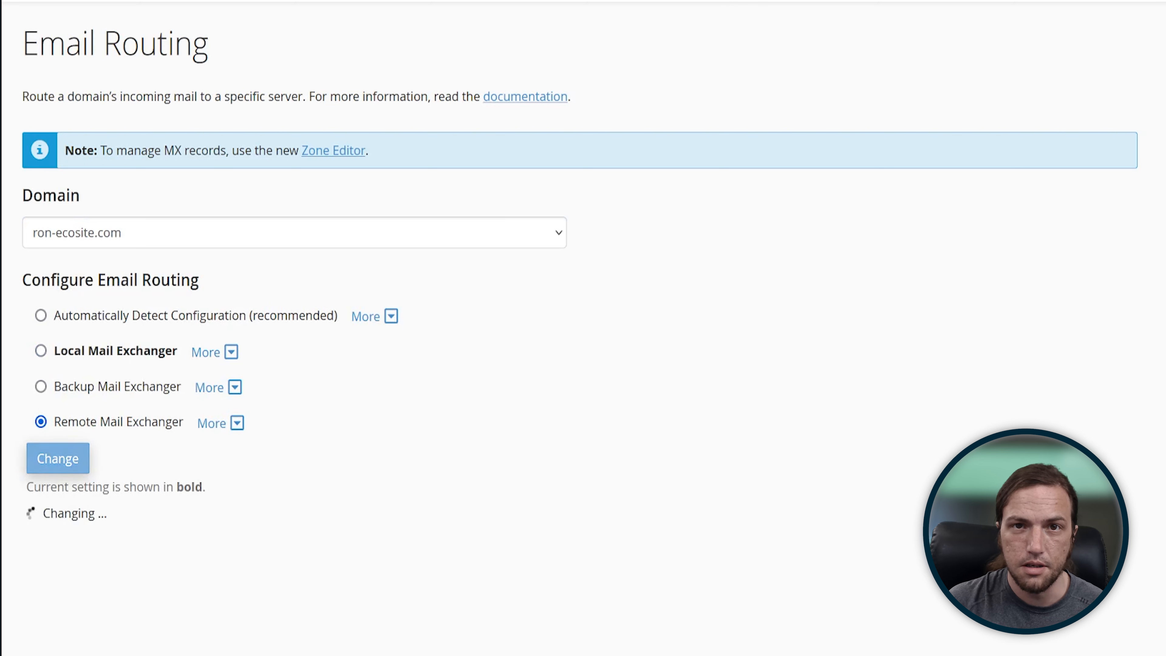